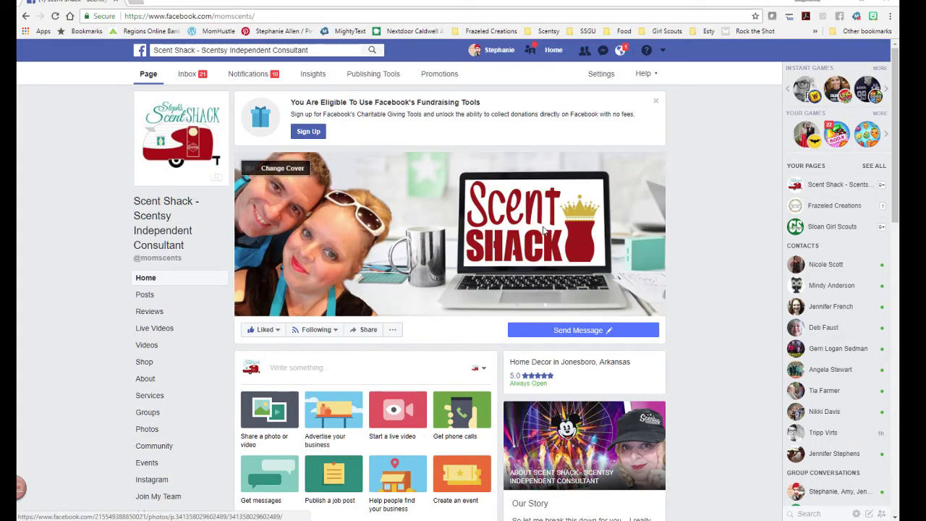
Step: Tile the browser and OBS side by side and switch OBS to the Opening scene
drag(506, 6, 17, 173)
click(794, 99)
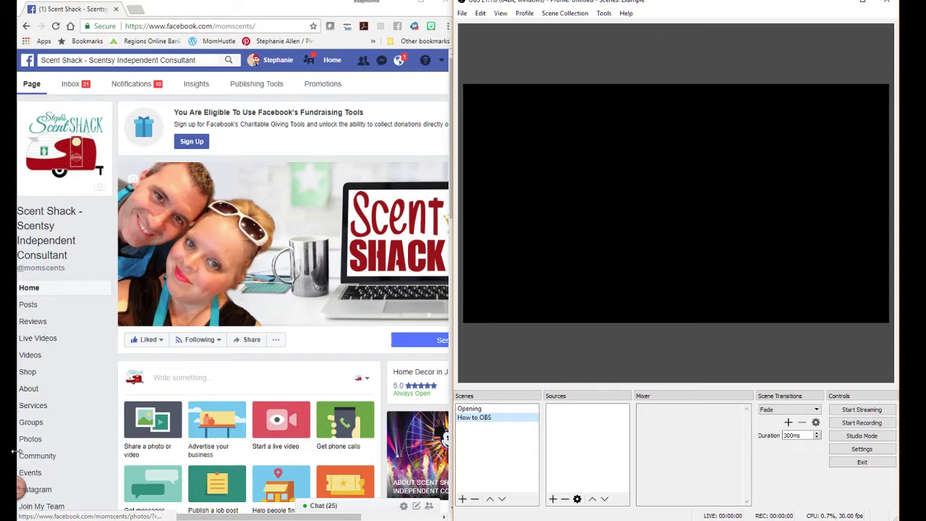
click(499, 410)
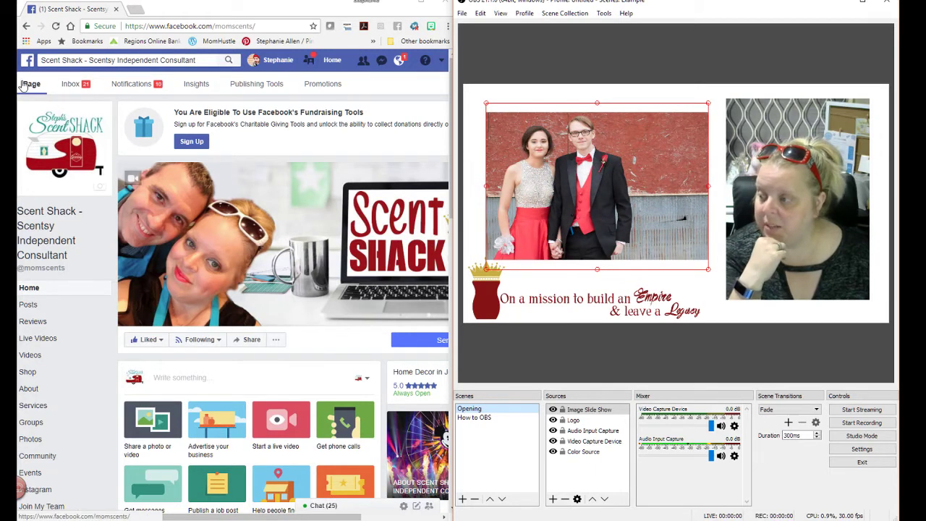
Step: Start a live video from the profile composer and show the Connect tab's server URL and stream key
click(274, 61)
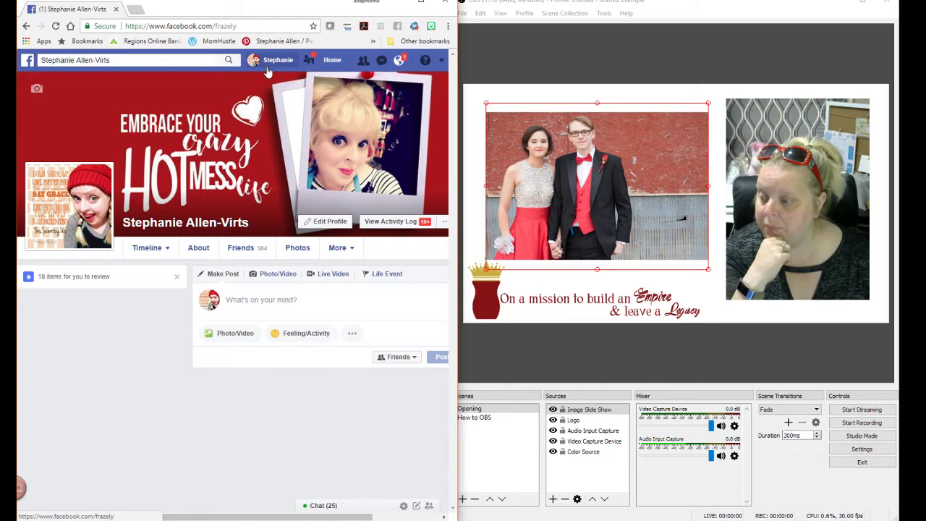
click(316, 300)
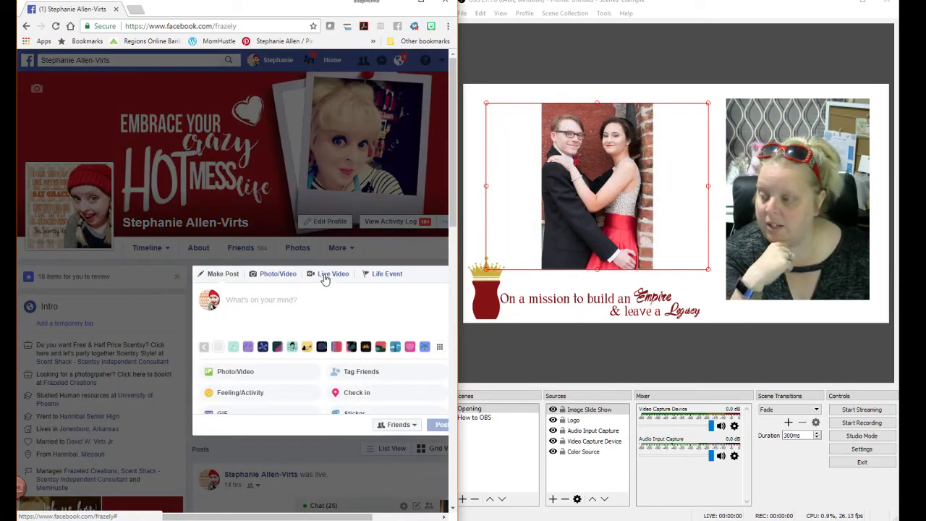
click(325, 278)
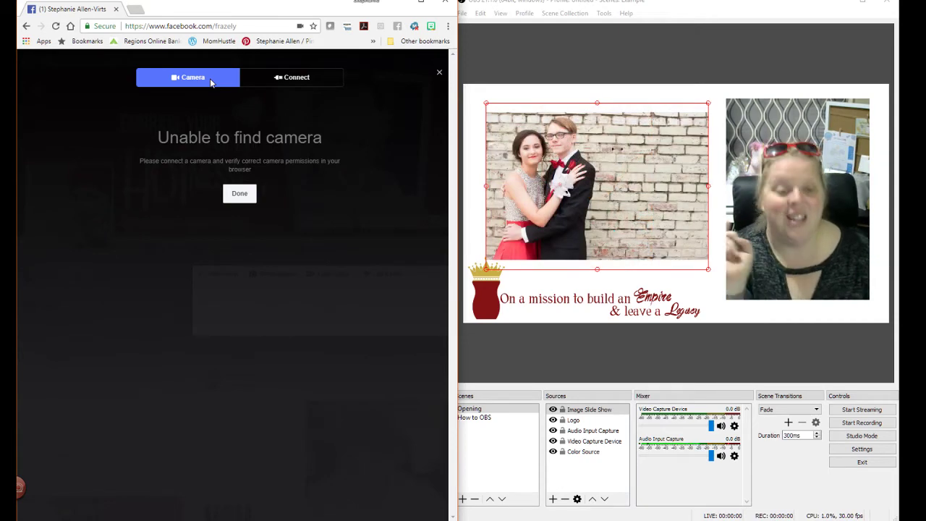
click(307, 78)
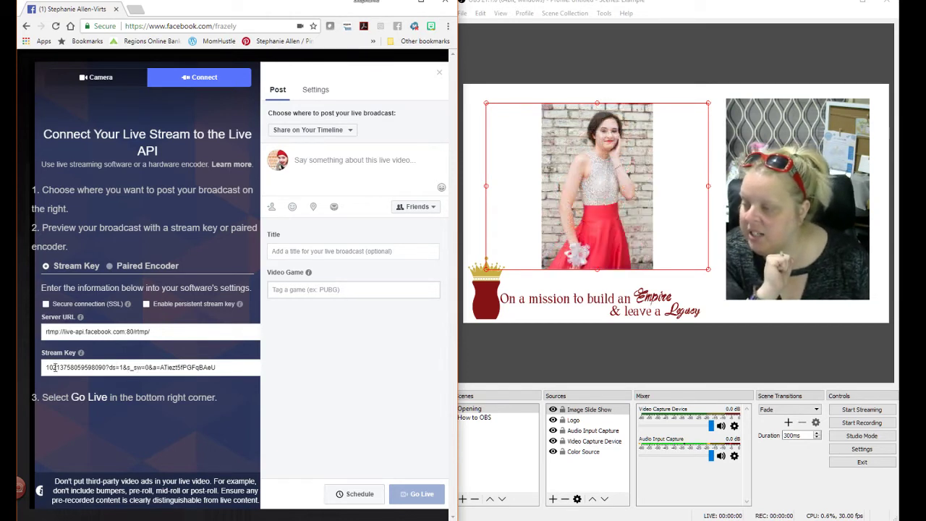
Step: Copy the stream key from Facebook's Connect tab
click(54, 367)
right_click(69, 367)
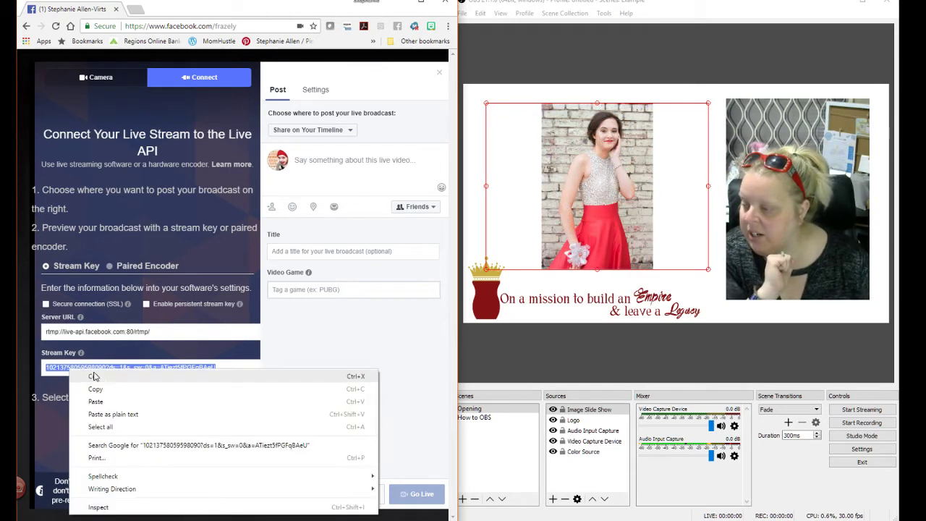
click(141, 391)
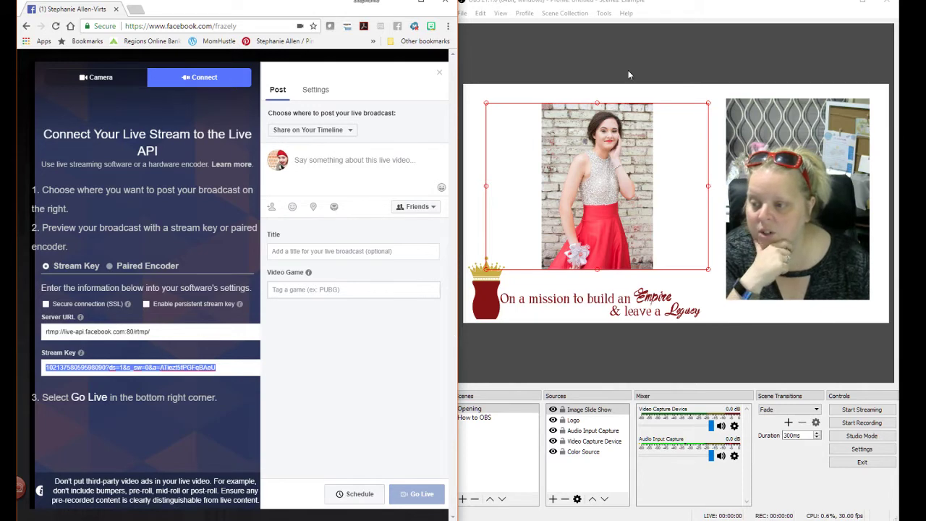
Step: Replace the old key in OBS Stream settings with Facebook's stream key and apply
click(469, 65)
click(462, 13)
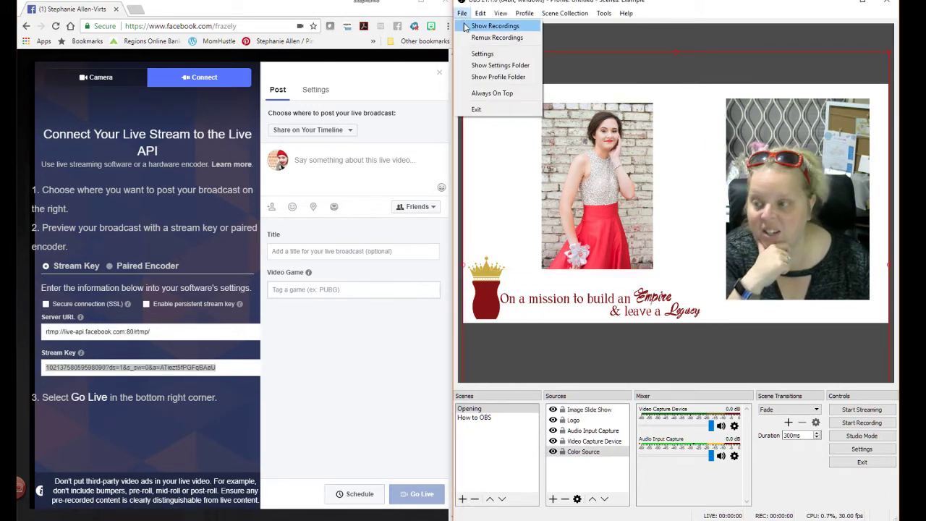
click(470, 55)
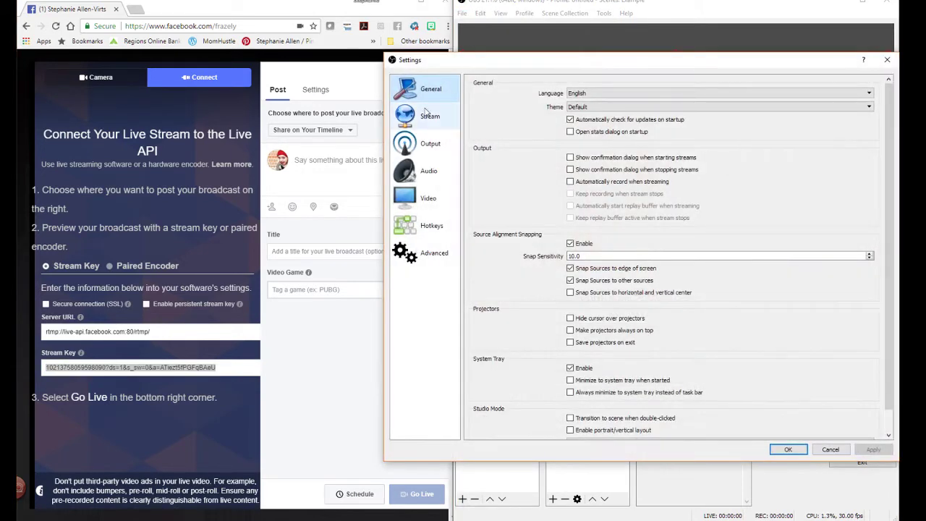
click(426, 116)
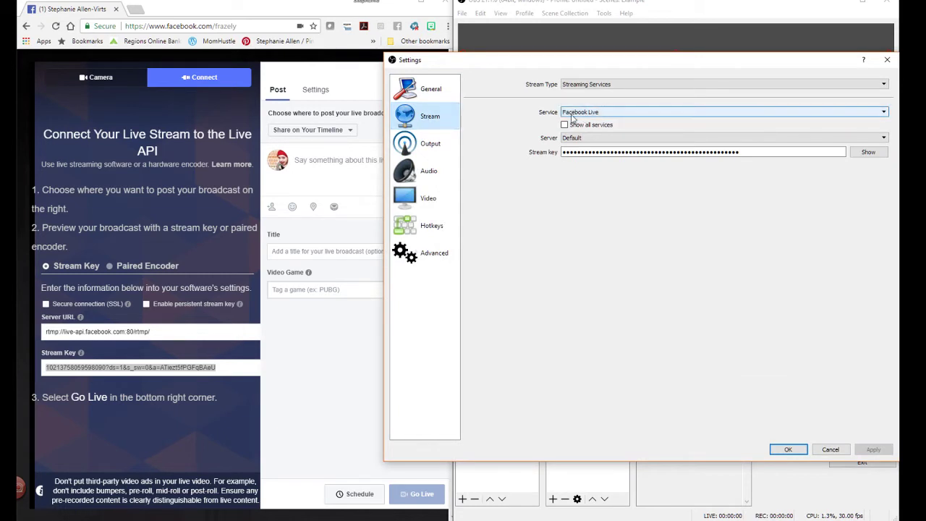
click(868, 152)
drag(746, 154, 496, 154)
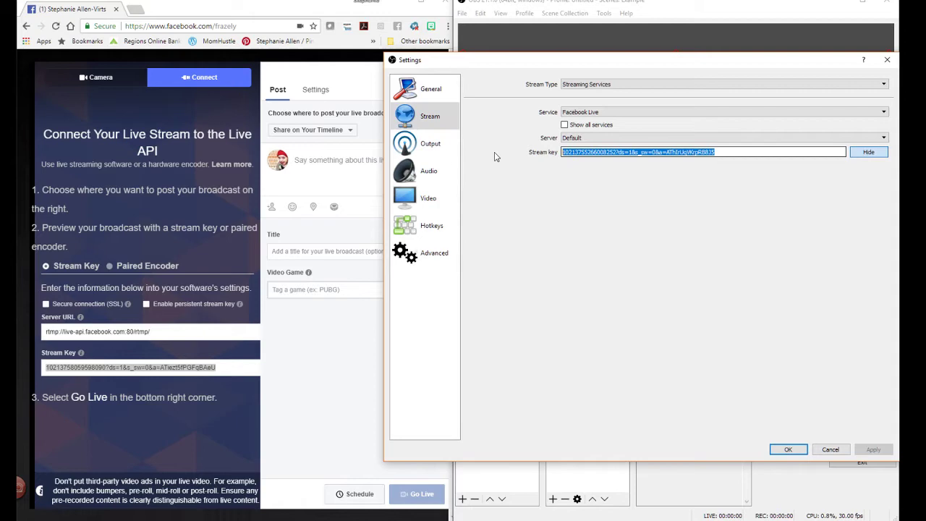
key(ctrl+v)
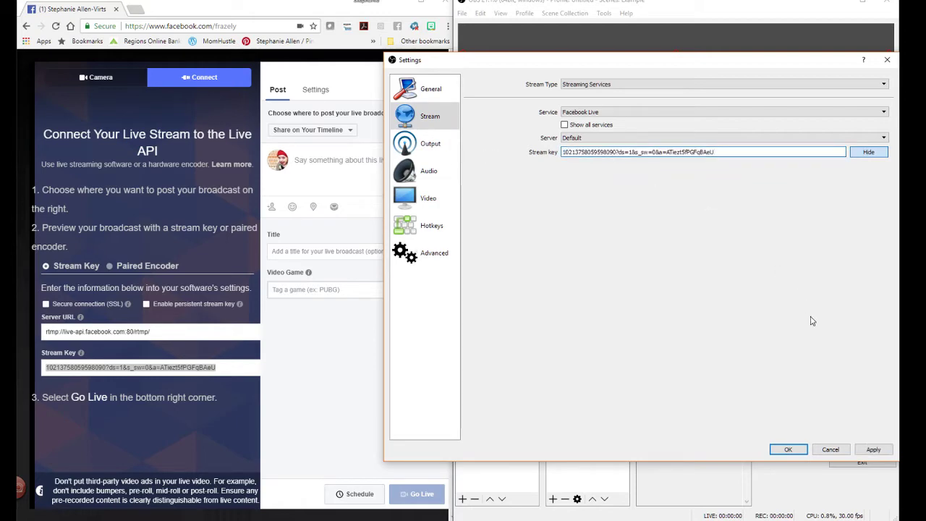
click(873, 450)
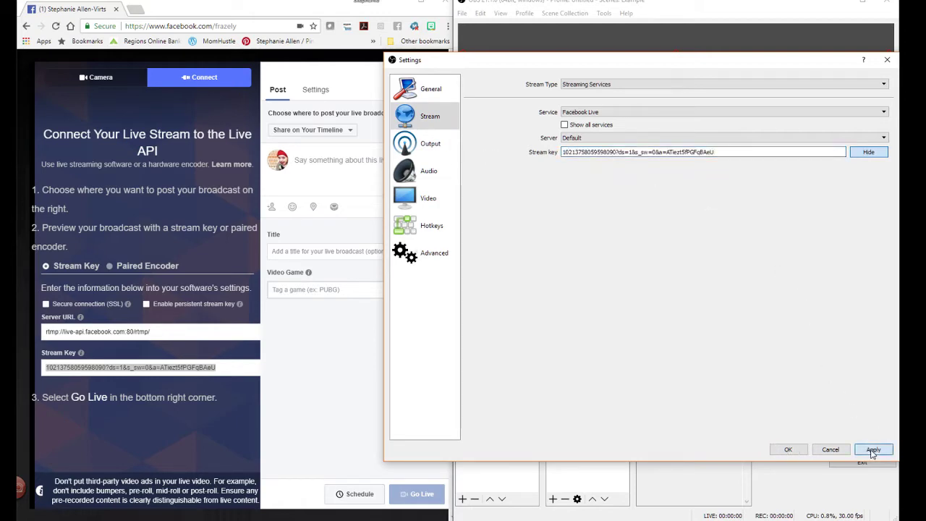
click(792, 450)
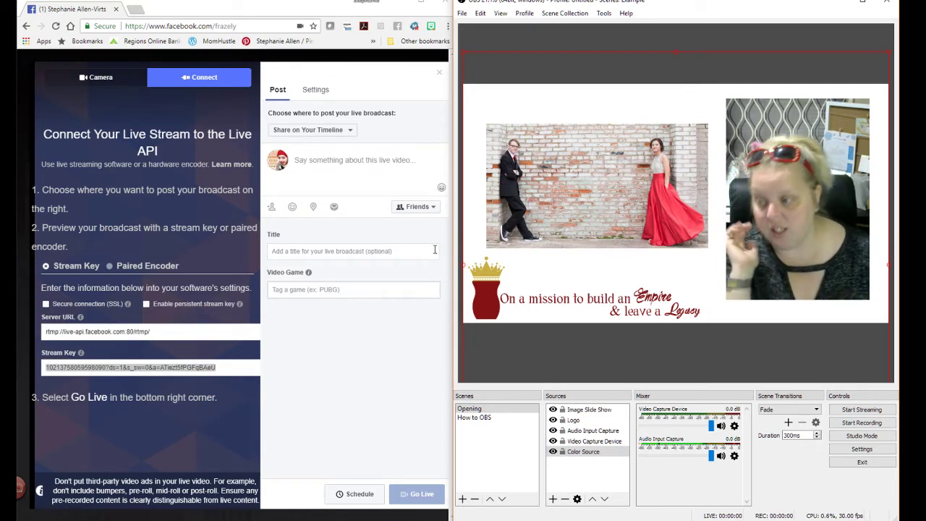
Step: Write 'How to use OBS in Facebook!' as the live video description
click(362, 170)
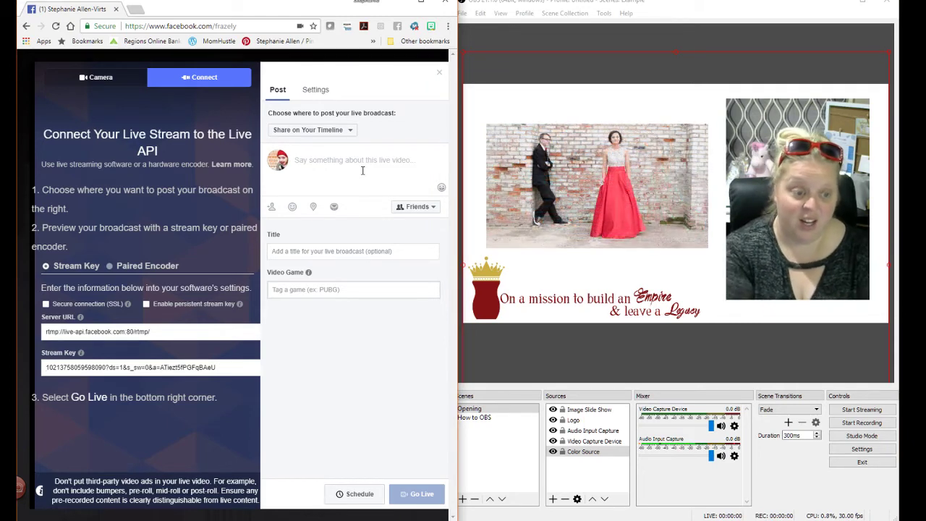
text(Testing)
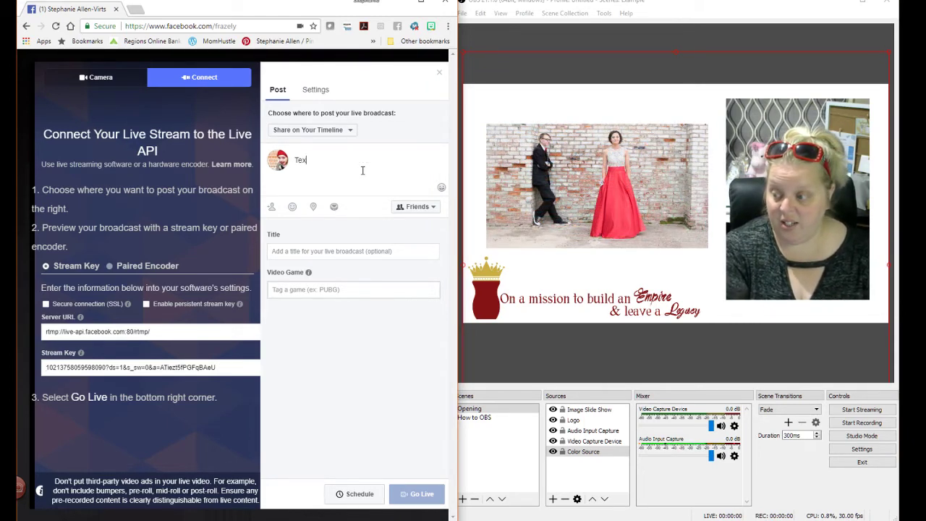
key(BackSpace)
key(BackSpace)
key(BackSpace)
key(BackSpace)
key(BackSpace)
key(BackSpace)
key(BackSpace)
key(BackSpace)
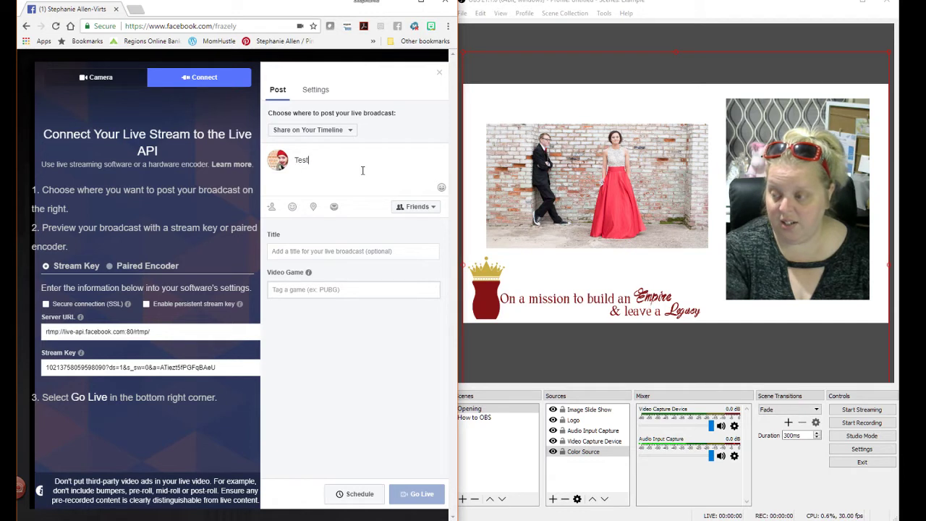
text(How to )
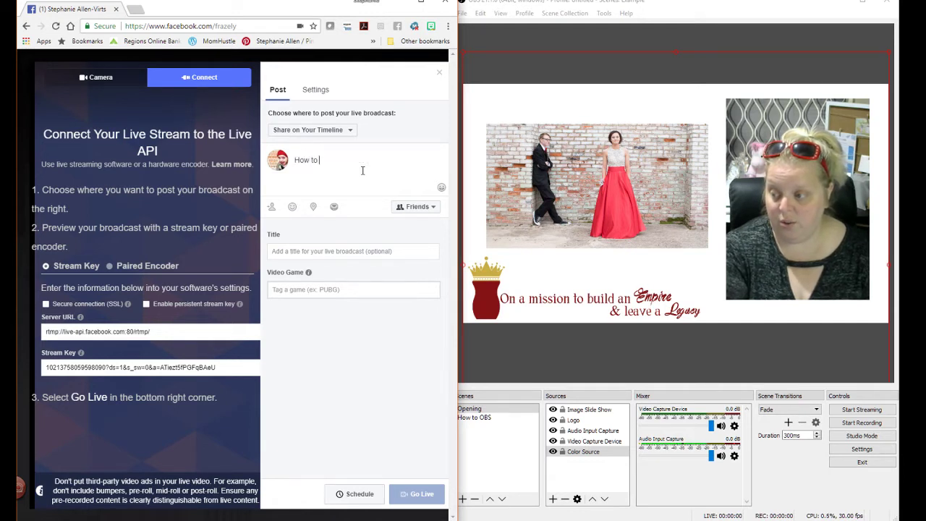
text(use OBS in )
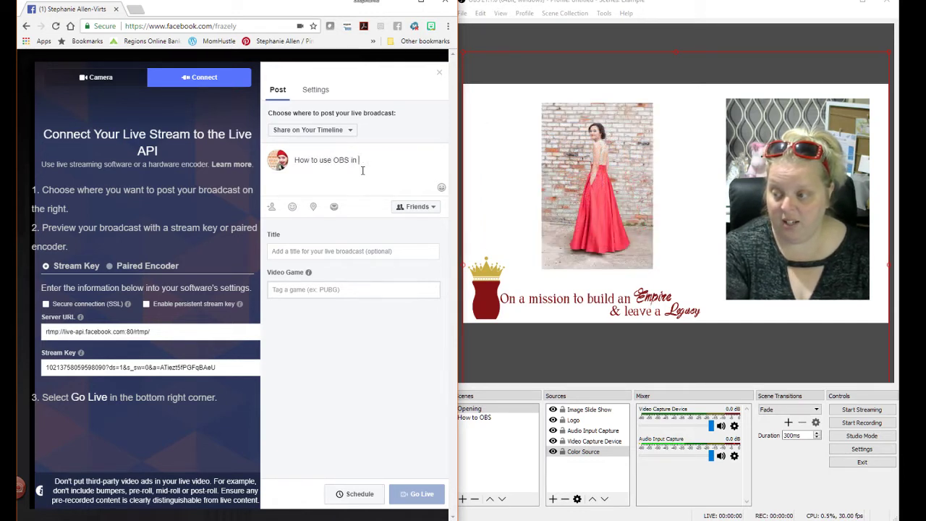
text(Facebo)
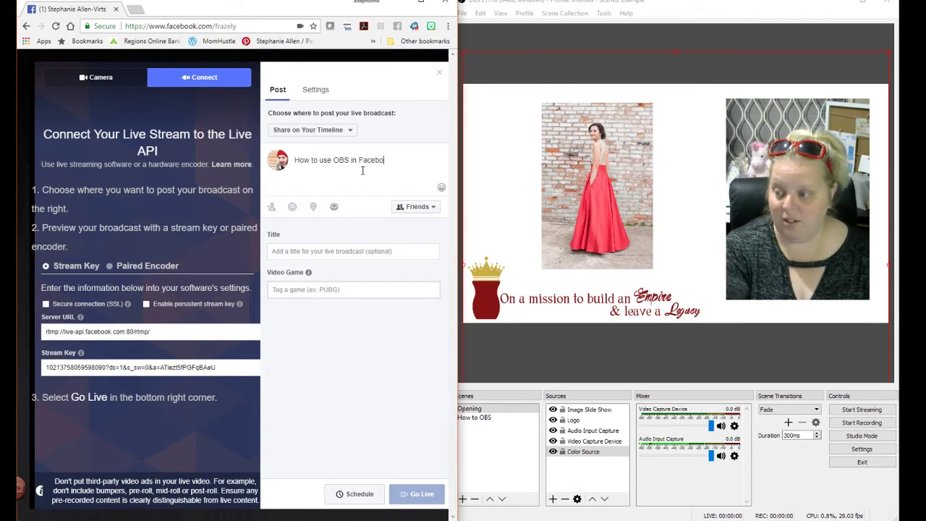
text(ok!)
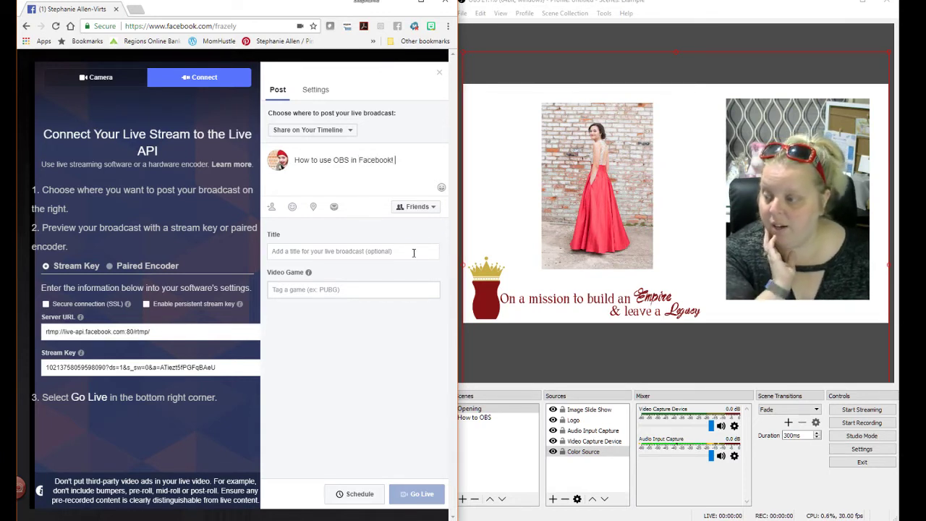
Step: Title the broadcast 'How to use OBS in Facebook' and start streaming from OBS
click(414, 252)
text(h)
key(BackSpace)
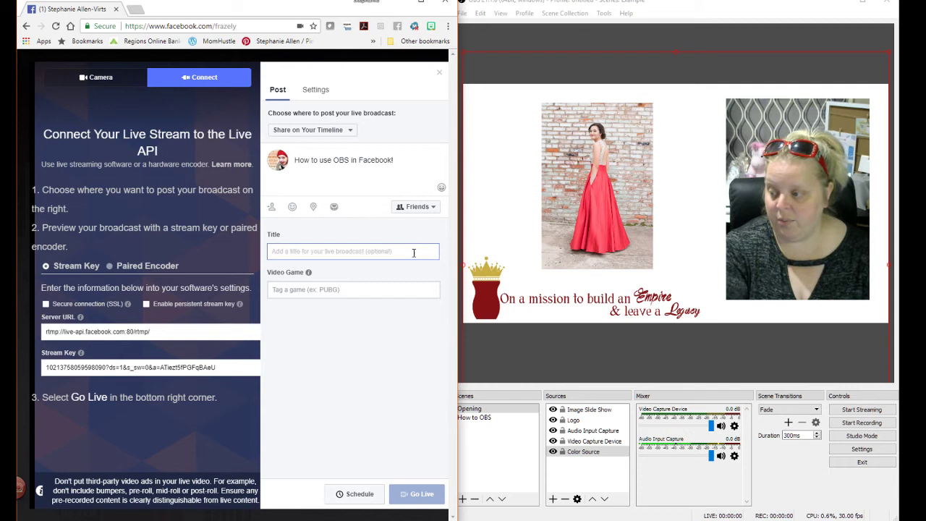
text(How to use OB)
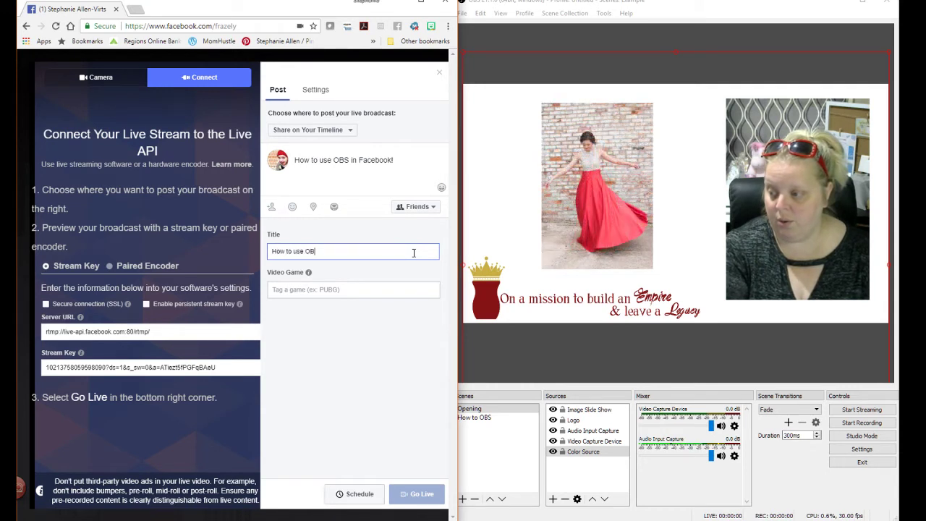
text(S in Faceb)
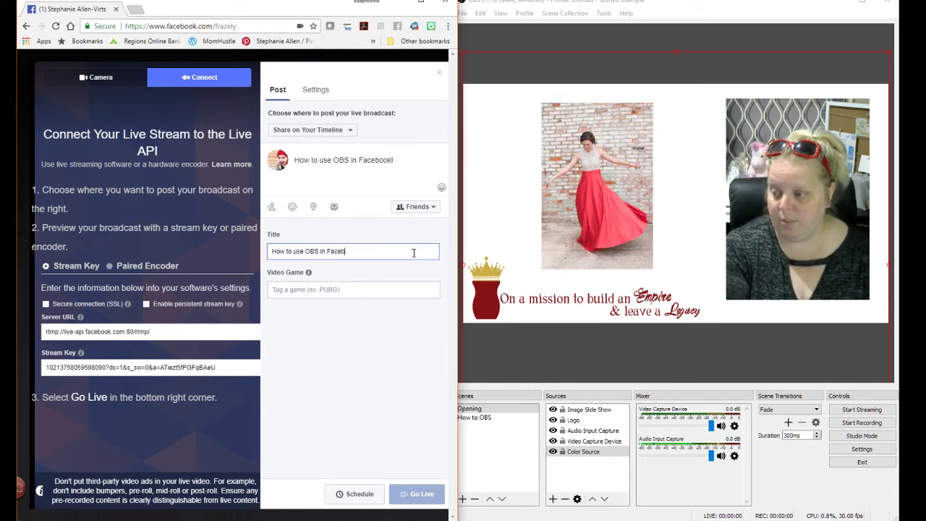
text(ook)
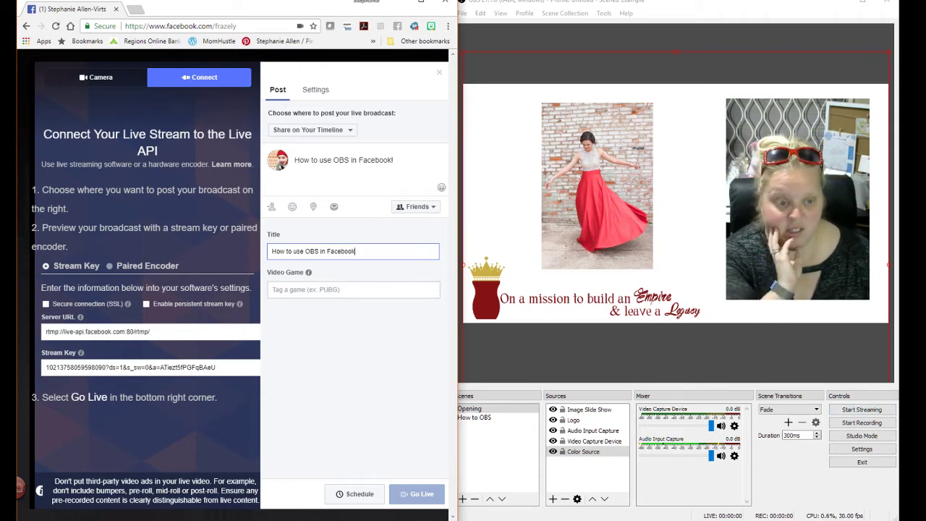
click(854, 410)
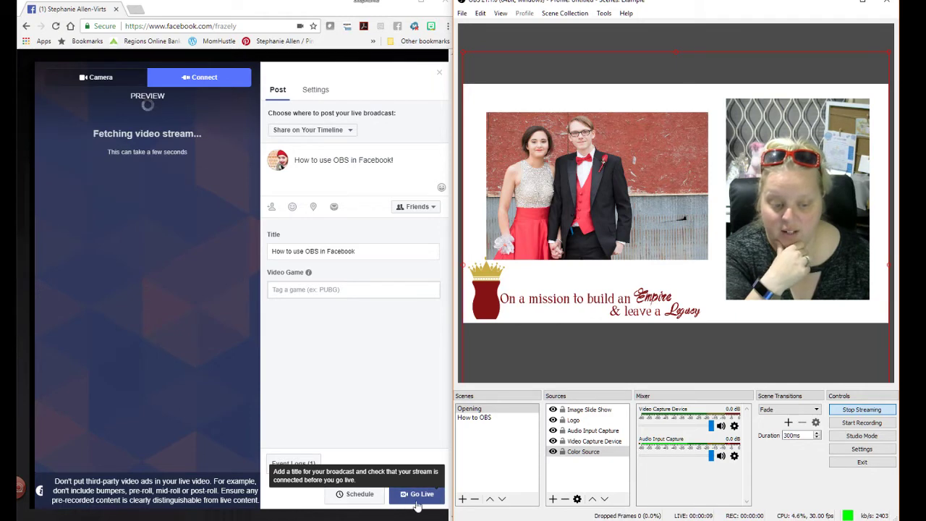
Step: Go live with the 'How to use OBS in Facebook' broadcast and let it run
click(422, 495)
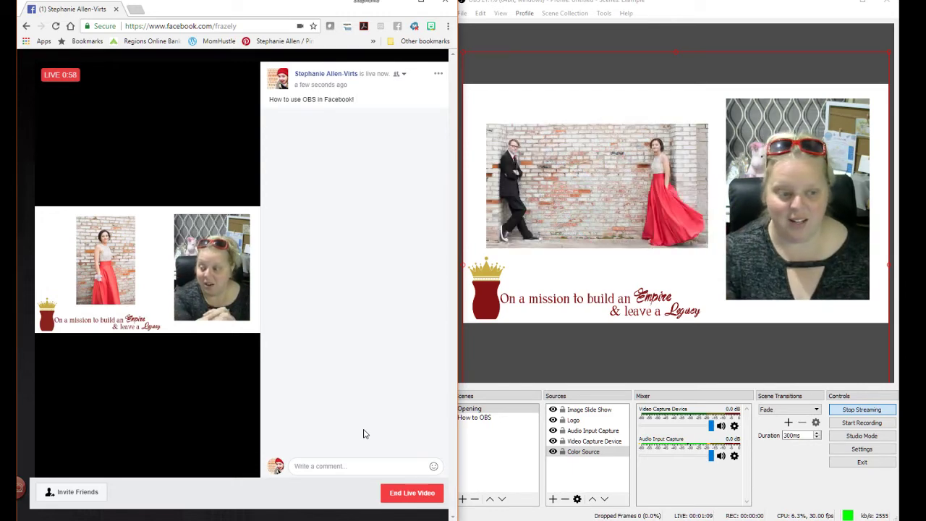
Step: End the Facebook live video, confirm ending it, and stop the OBS stream
click(413, 495)
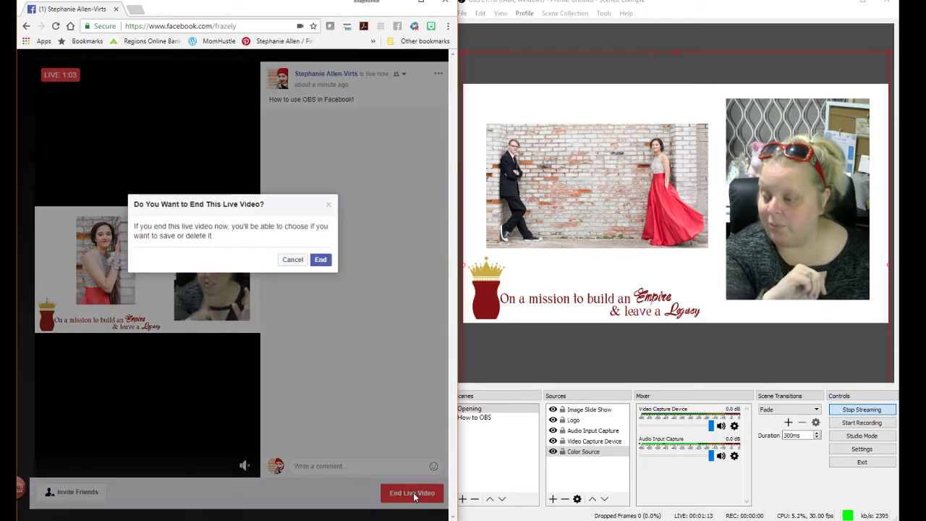
click(321, 262)
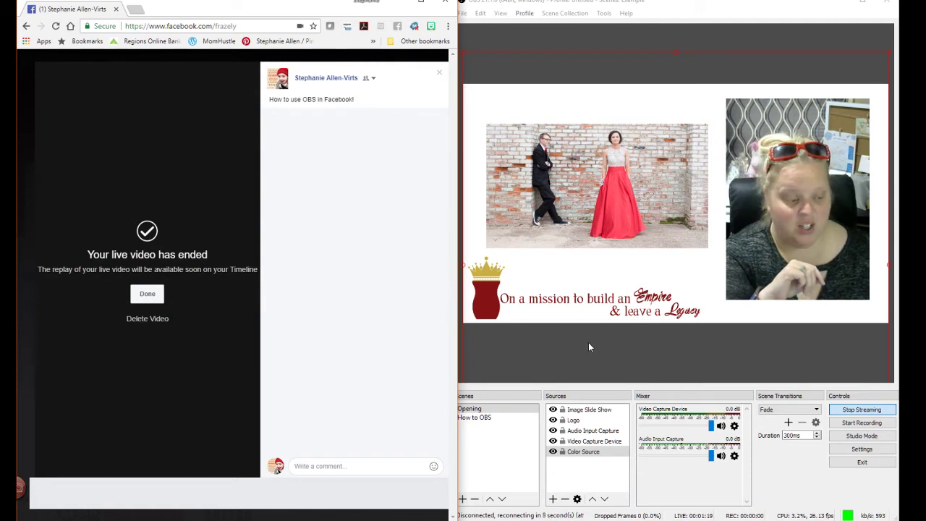
click(852, 411)
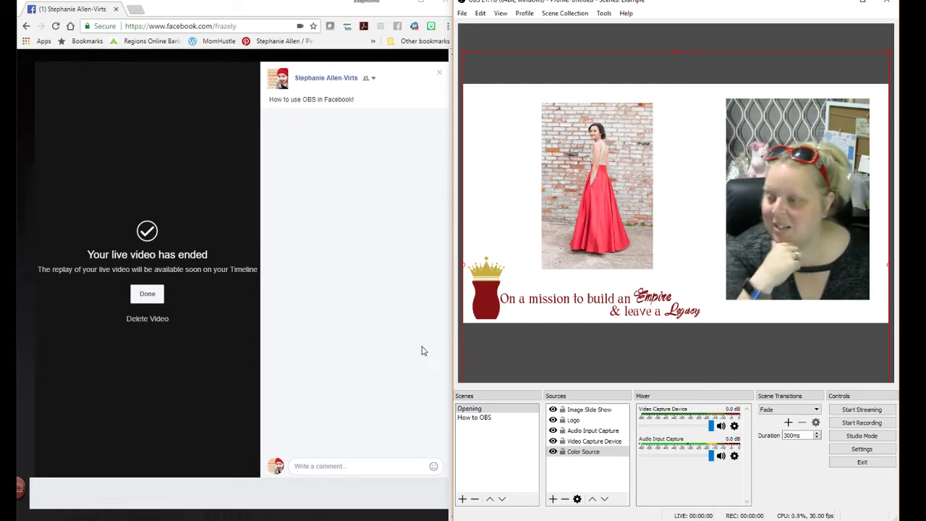
Step: Return to the profile, reload it, and play the 'How to use OBS in Facebook' replay post
click(147, 294)
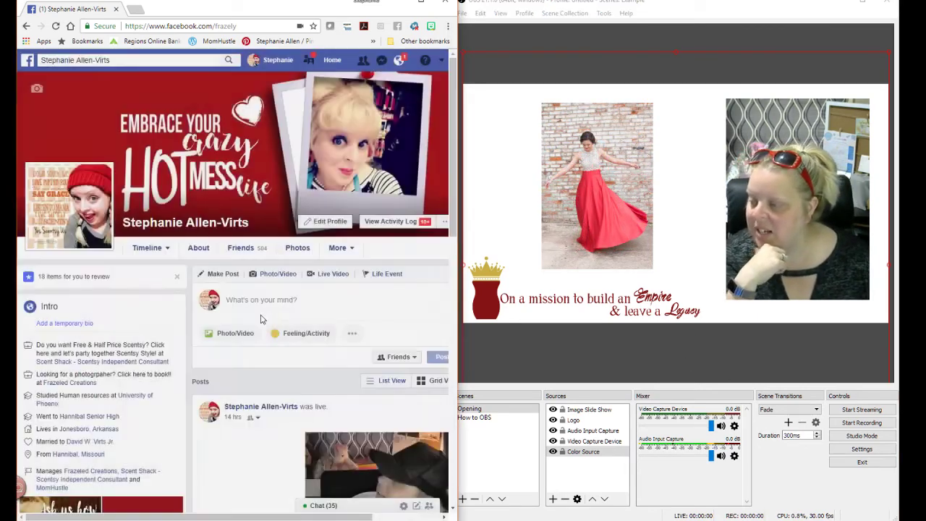
scroll(264, 329, down, 5)
scroll(267, 339, up, 4)
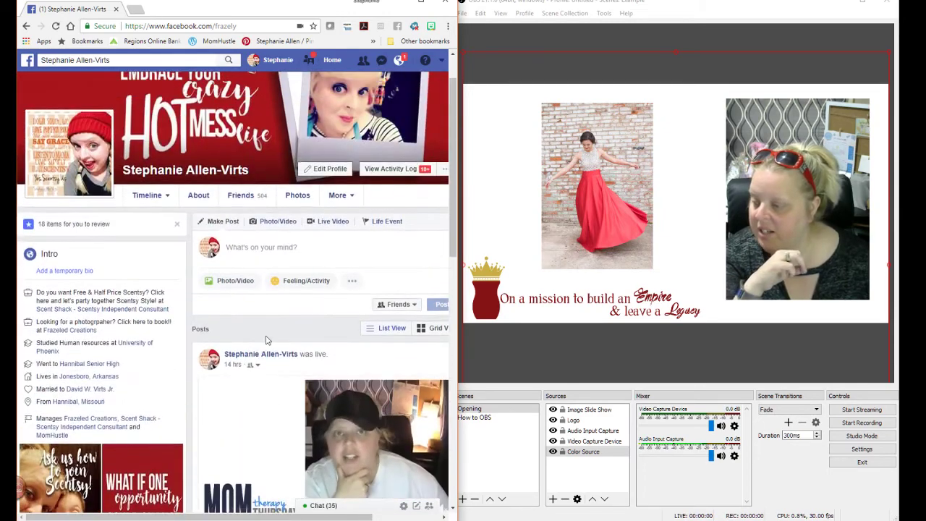
scroll(265, 340, down, 2)
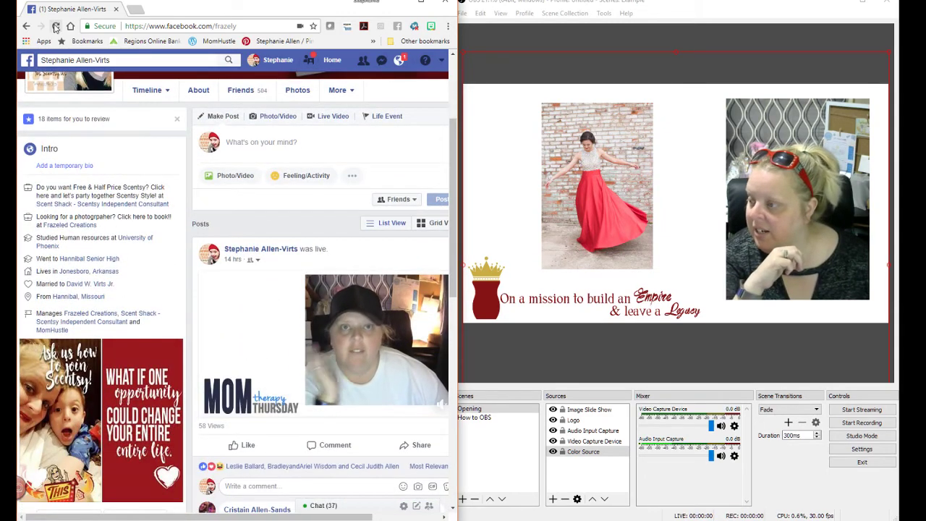
click(55, 26)
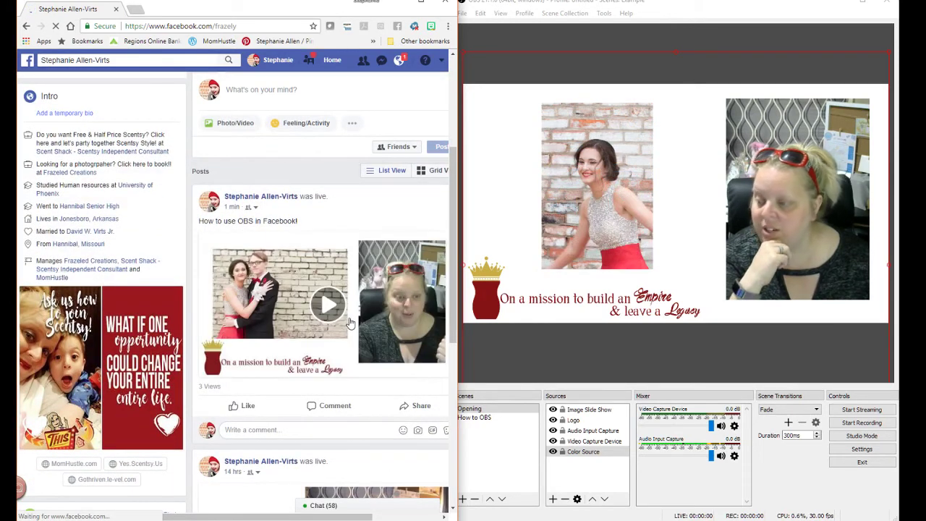
click(350, 323)
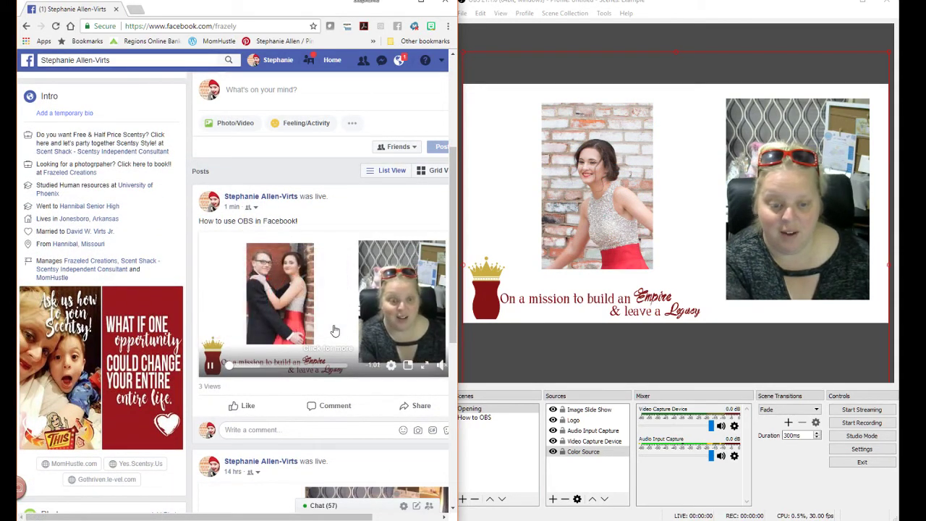
scroll(334, 331, up, 3)
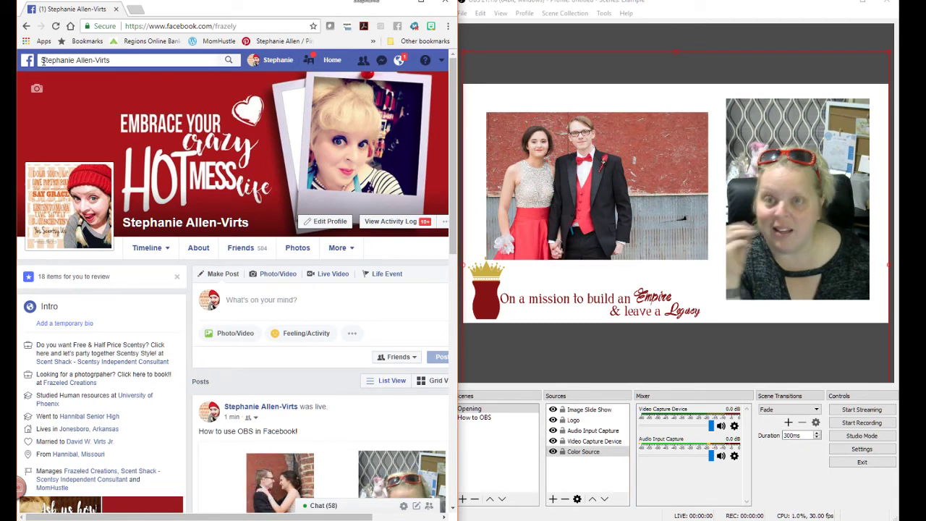
Step: Go from the News Feed to the Scent Shack page's Publishing Tools Video Library
click(27, 62)
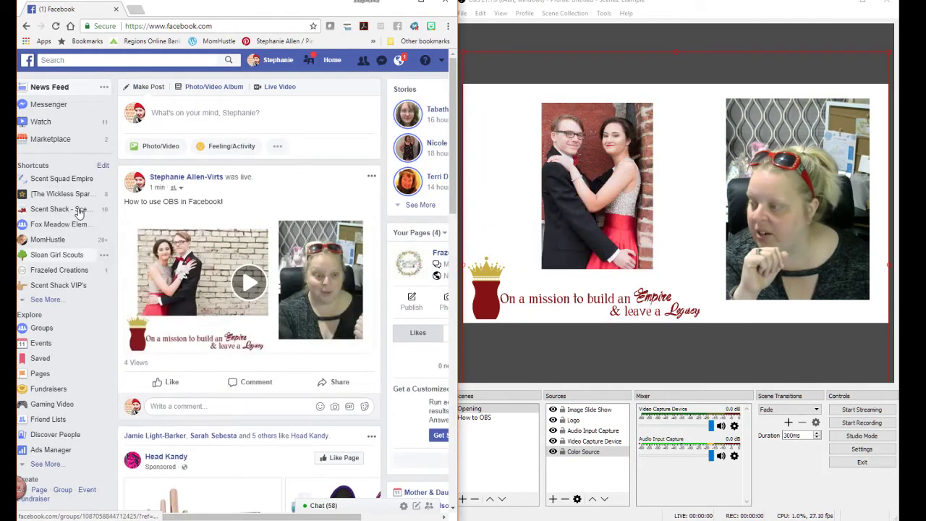
click(80, 210)
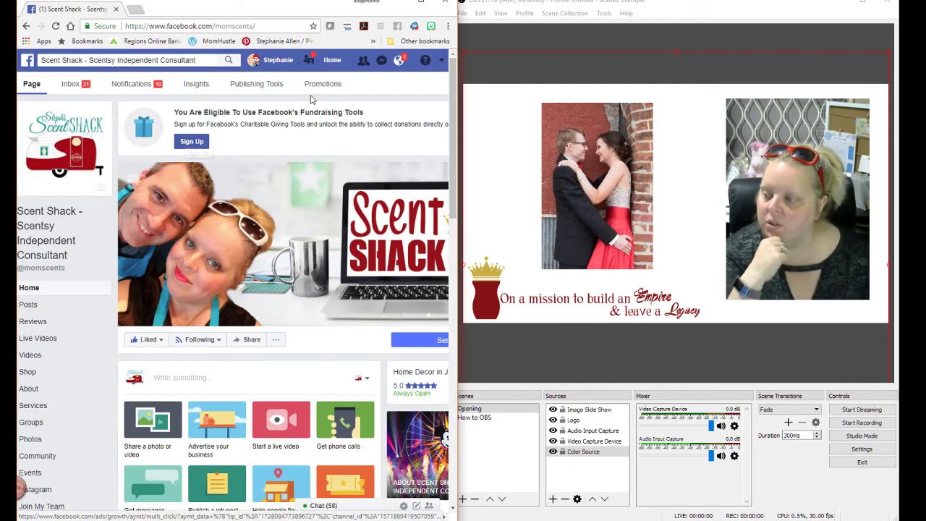
click(262, 85)
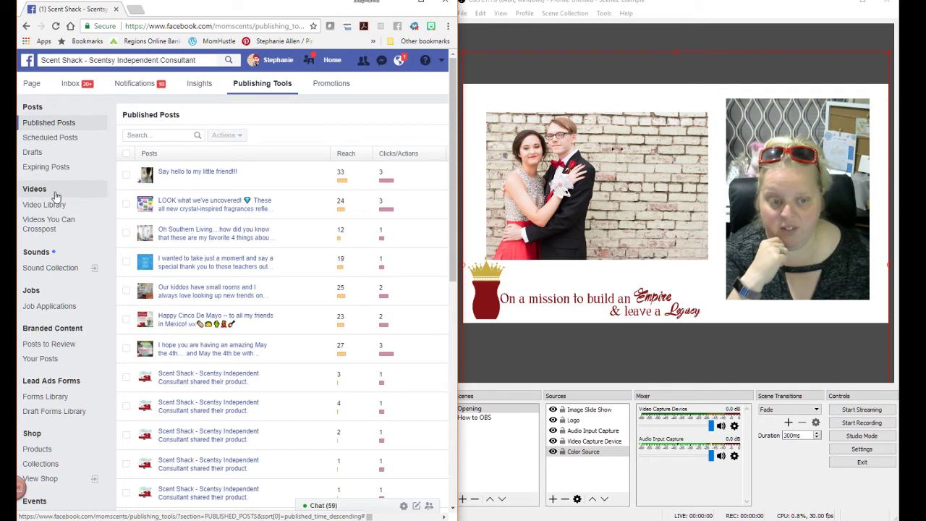
click(55, 195)
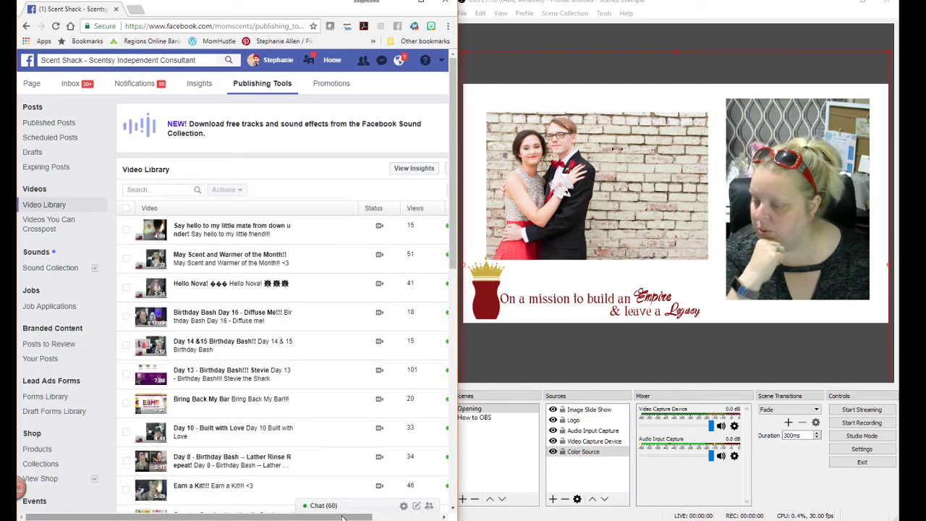
drag(342, 518, 405, 518)
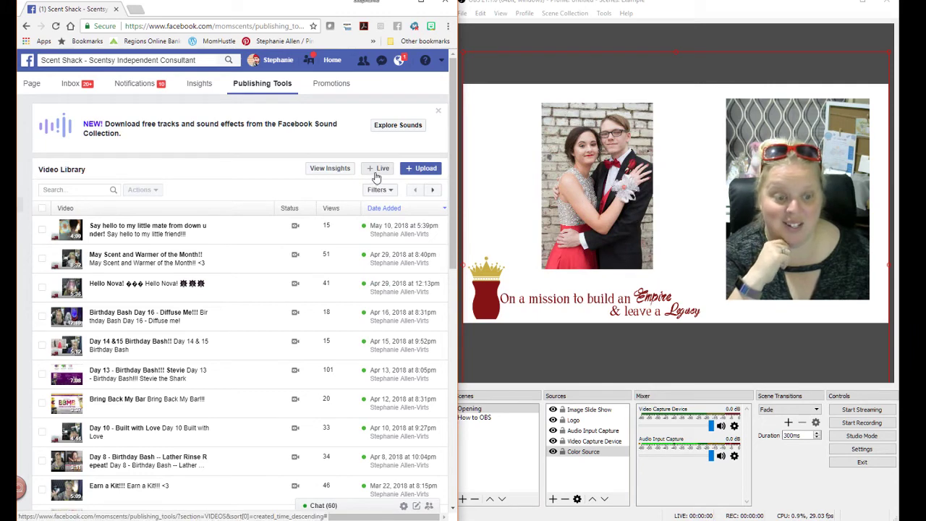
Step: Create a new live video shared on the managed MomHustle page and click into its description
click(376, 169)
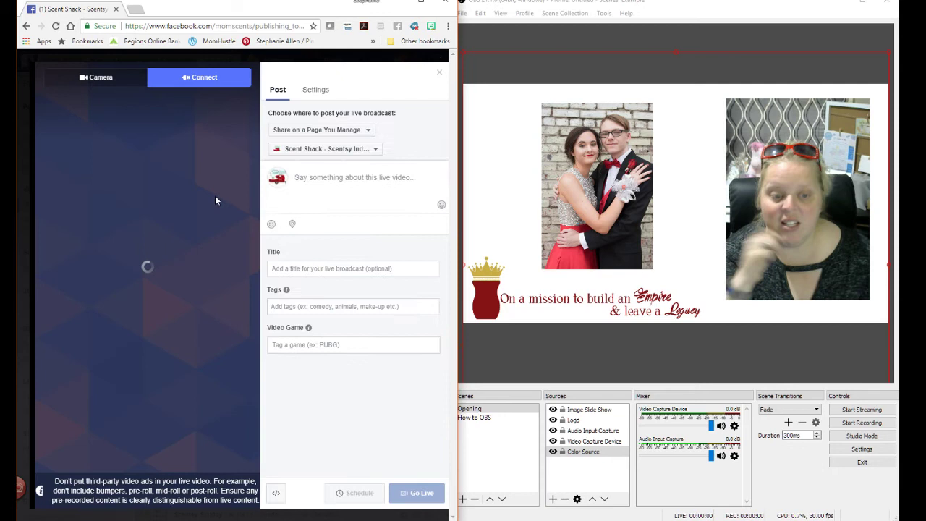
click(346, 131)
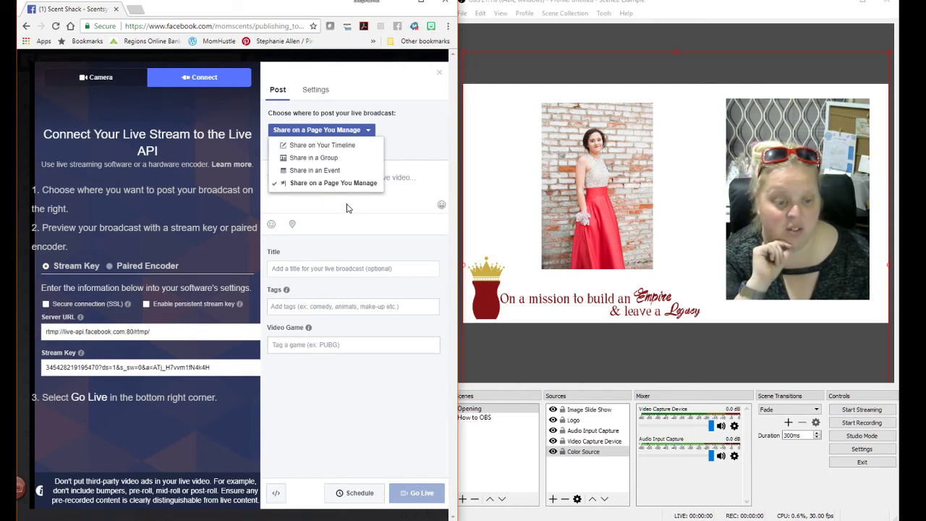
click(361, 184)
click(377, 152)
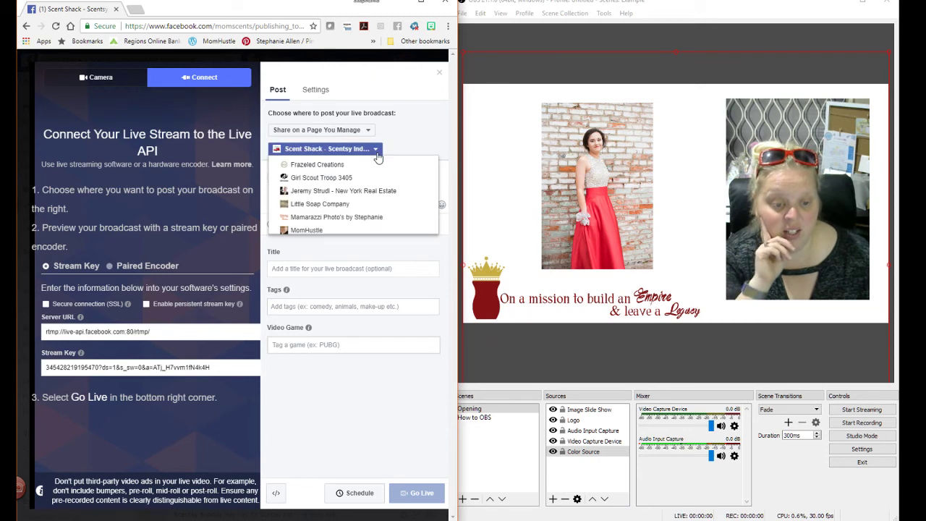
click(335, 231)
click(335, 231)
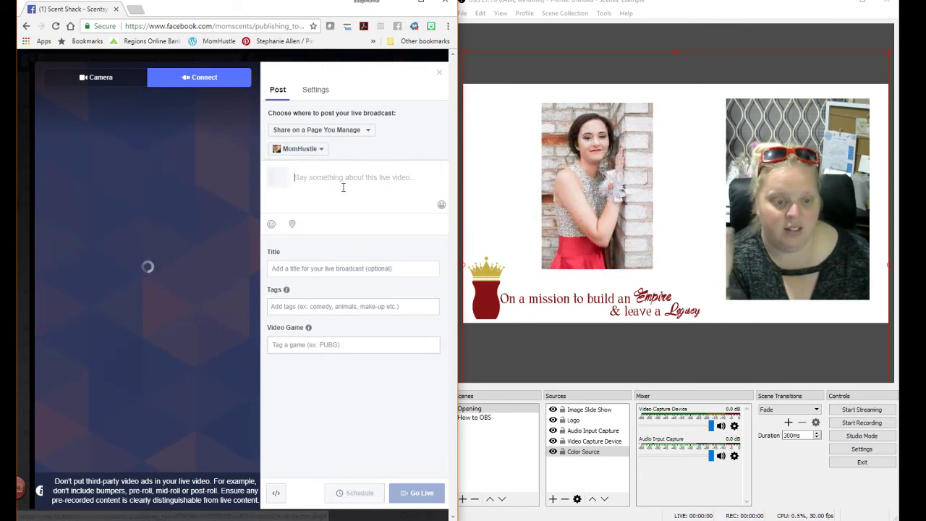